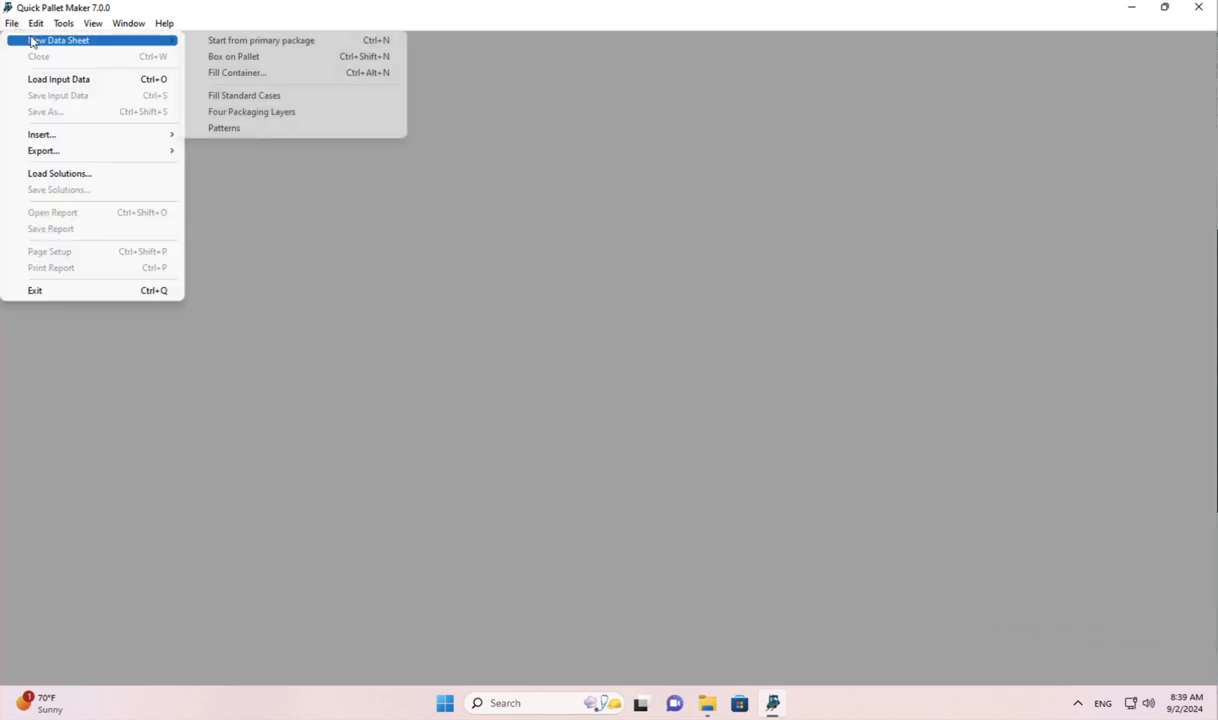
- Create a new data sheet starting from the primary package and bring up the standard pallets list behind it
{"action": "left_click", "coordinate": [272, 46]}
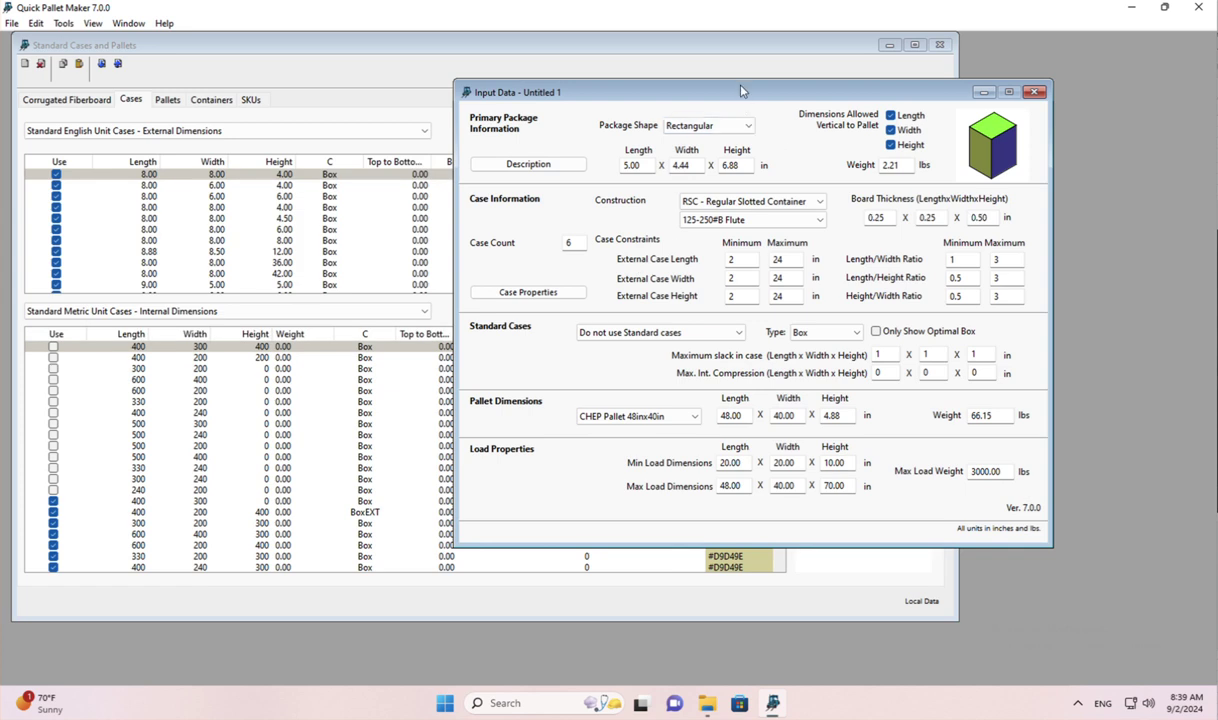
{"action": "left_click_drag", "start_coordinate": [741, 91], "coordinate": [842, 146]}
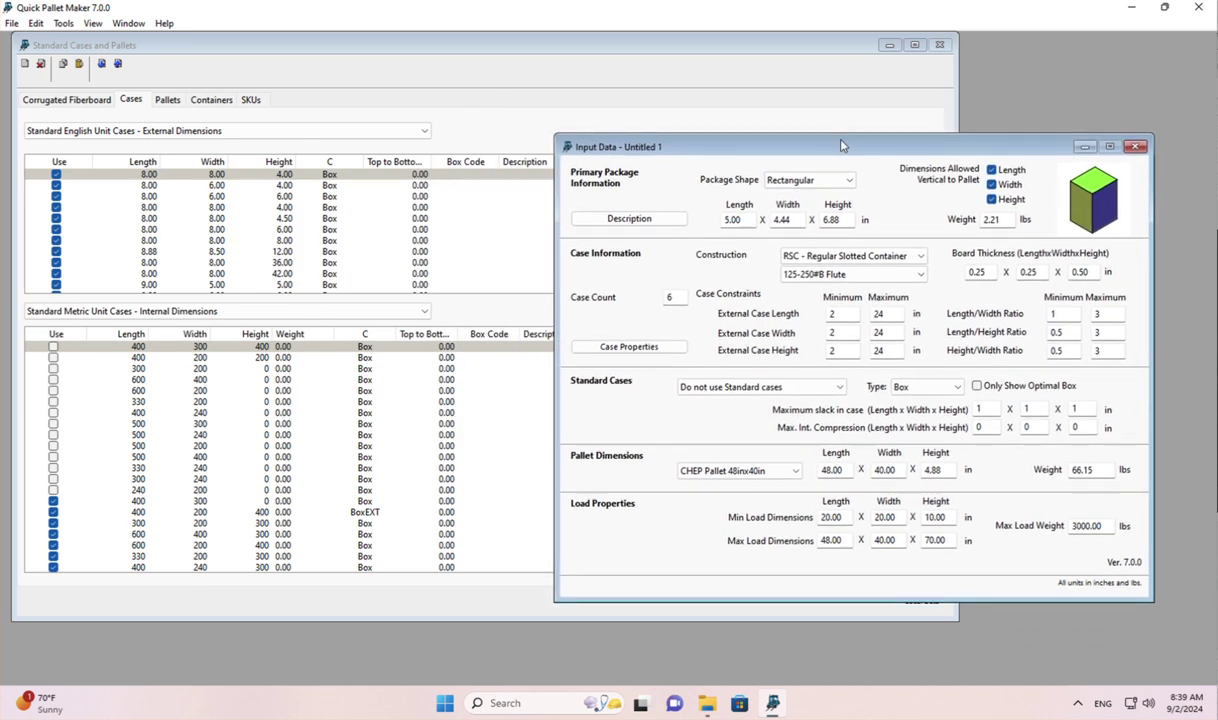
{"action": "left_click", "coordinate": [490, 48]}
{"action": "left_click", "coordinate": [167, 100]}
{"action": "left_click", "coordinate": [984, 146]}
{"action": "left_click_drag", "start_coordinate": [939, 147], "coordinate": [809, 99]}
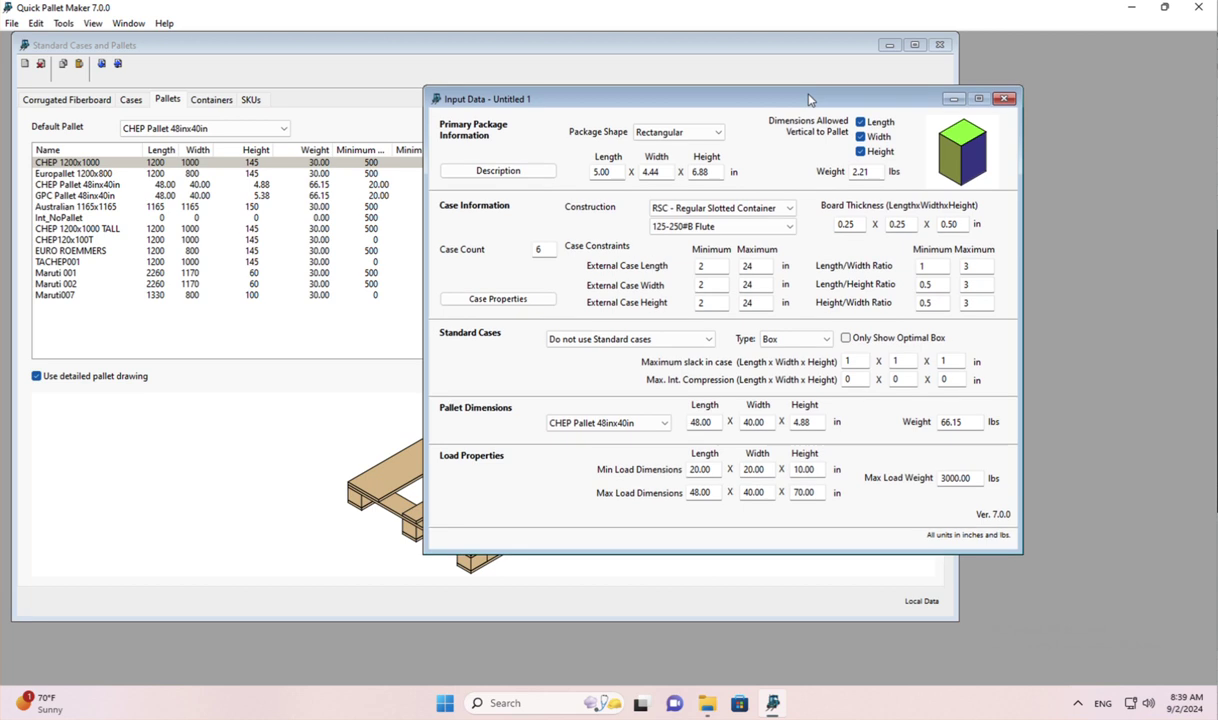
{"action": "left_click", "coordinate": [548, 250]}
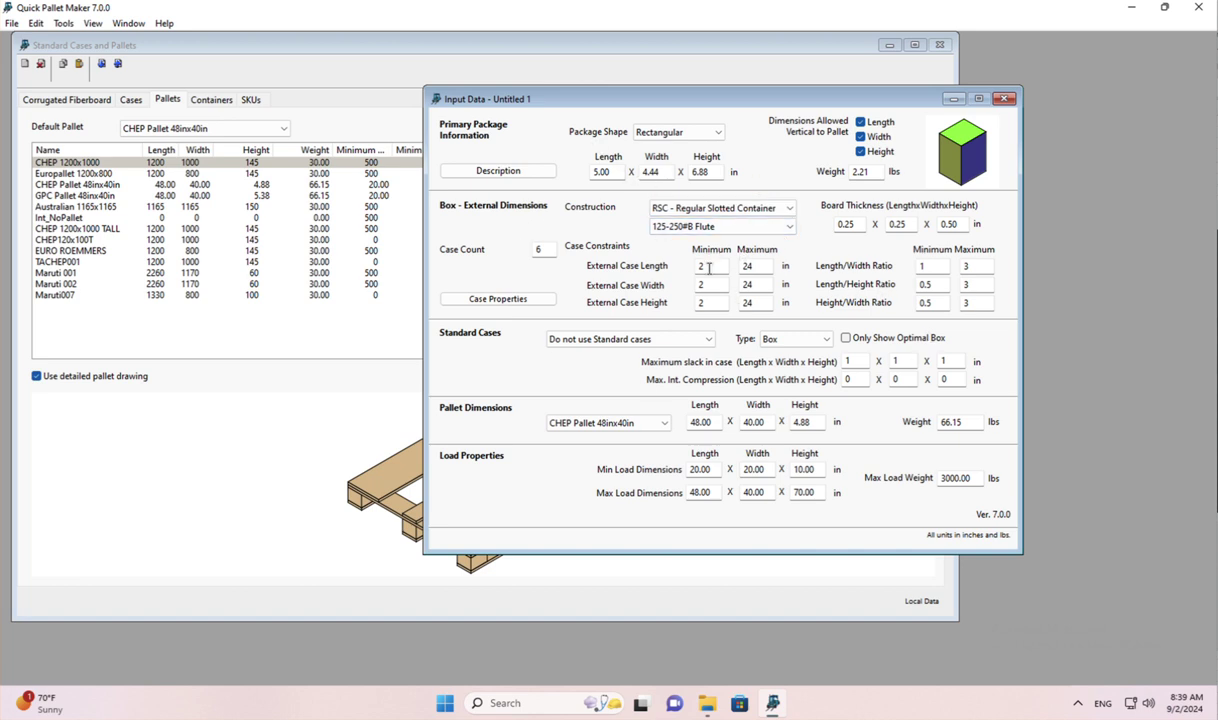
{"action": "double_click", "coordinate": [550, 251]}
{"action": "left_click", "coordinate": [645, 425]}
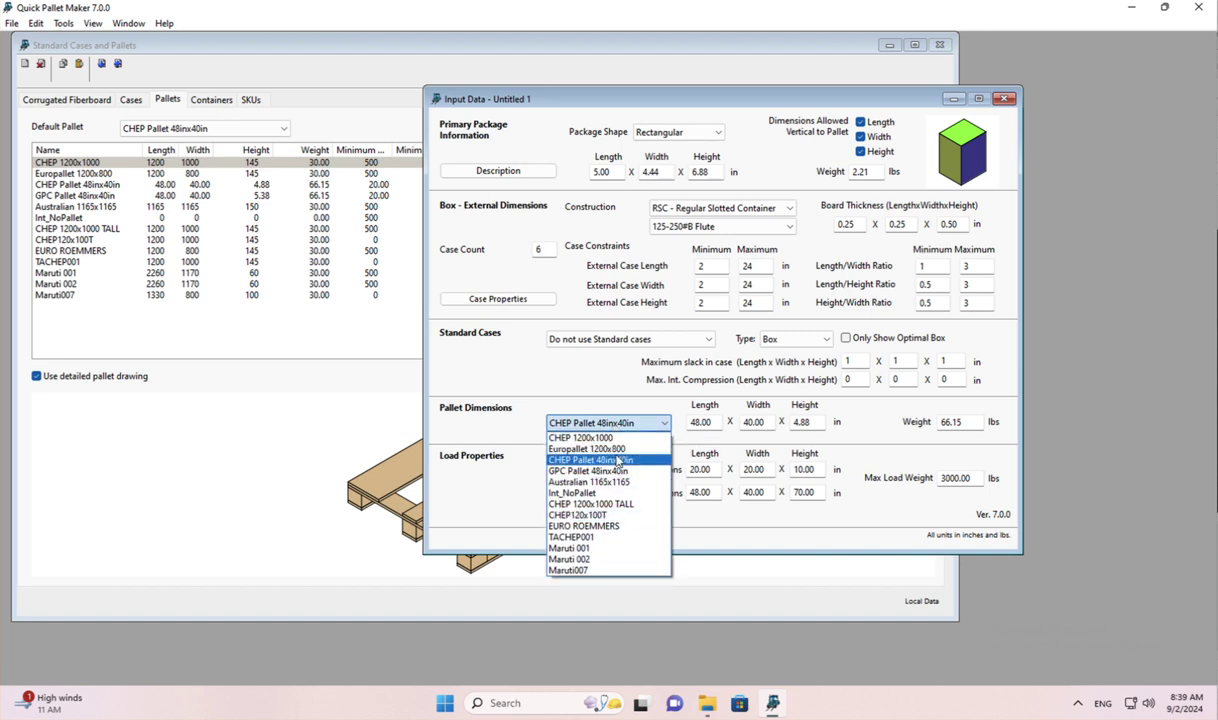
{"action": "left_click", "coordinate": [588, 426]}
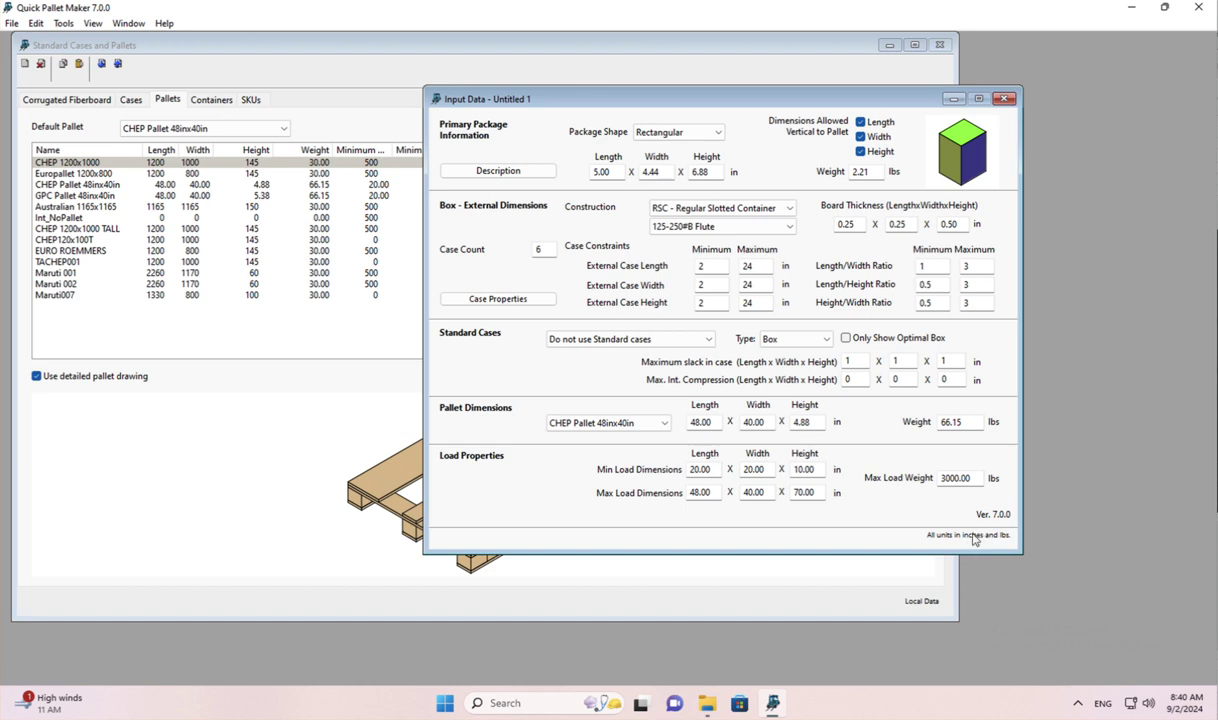
- Cycle the data sheet's units through cm/kg and mm/kg and return them to inches/lbs
{"action": "left_click", "coordinate": [973, 537]}
{"action": "left_click", "coordinate": [990, 558]}
{"action": "left_click", "coordinate": [975, 535]}
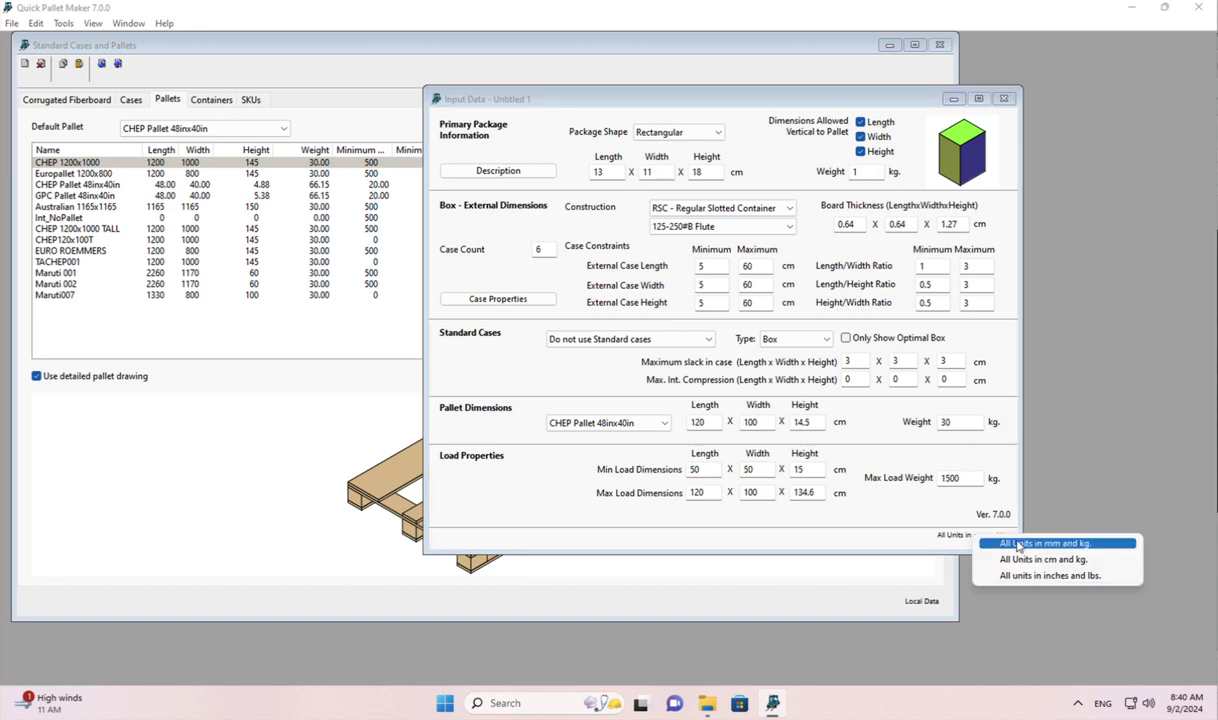
{"action": "left_click", "coordinate": [1018, 545]}
{"action": "left_click", "coordinate": [965, 535]}
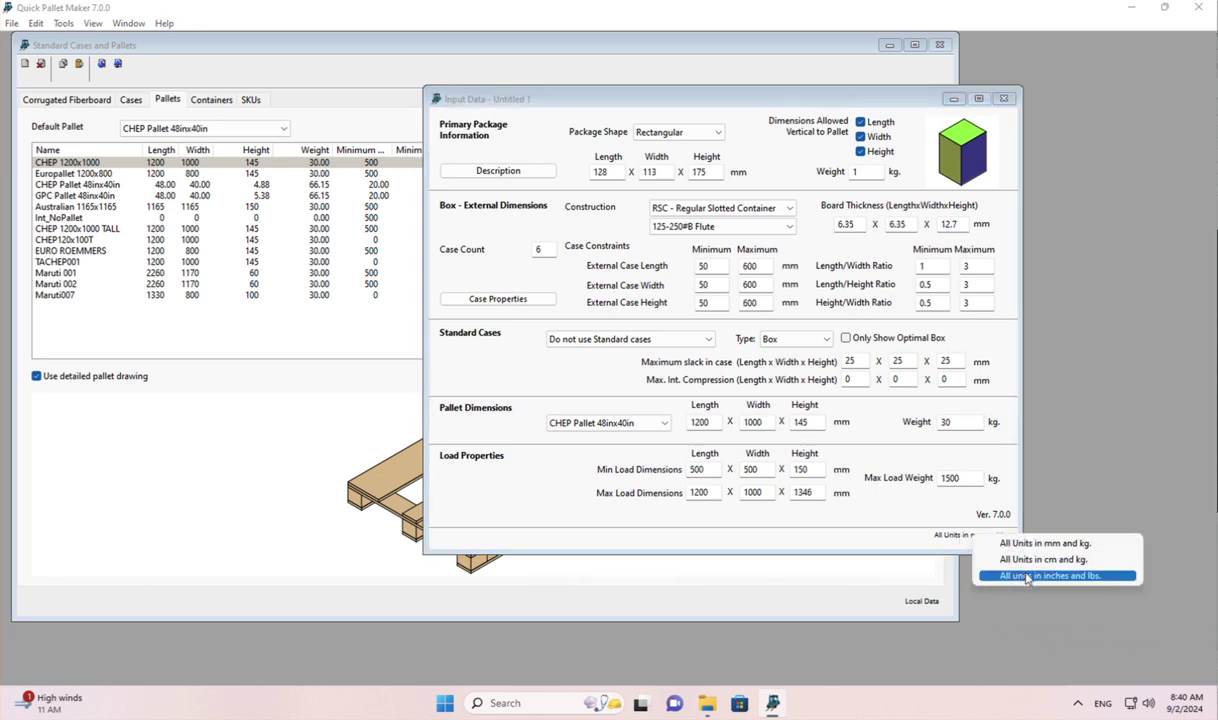
{"action": "left_click", "coordinate": [1027, 576]}
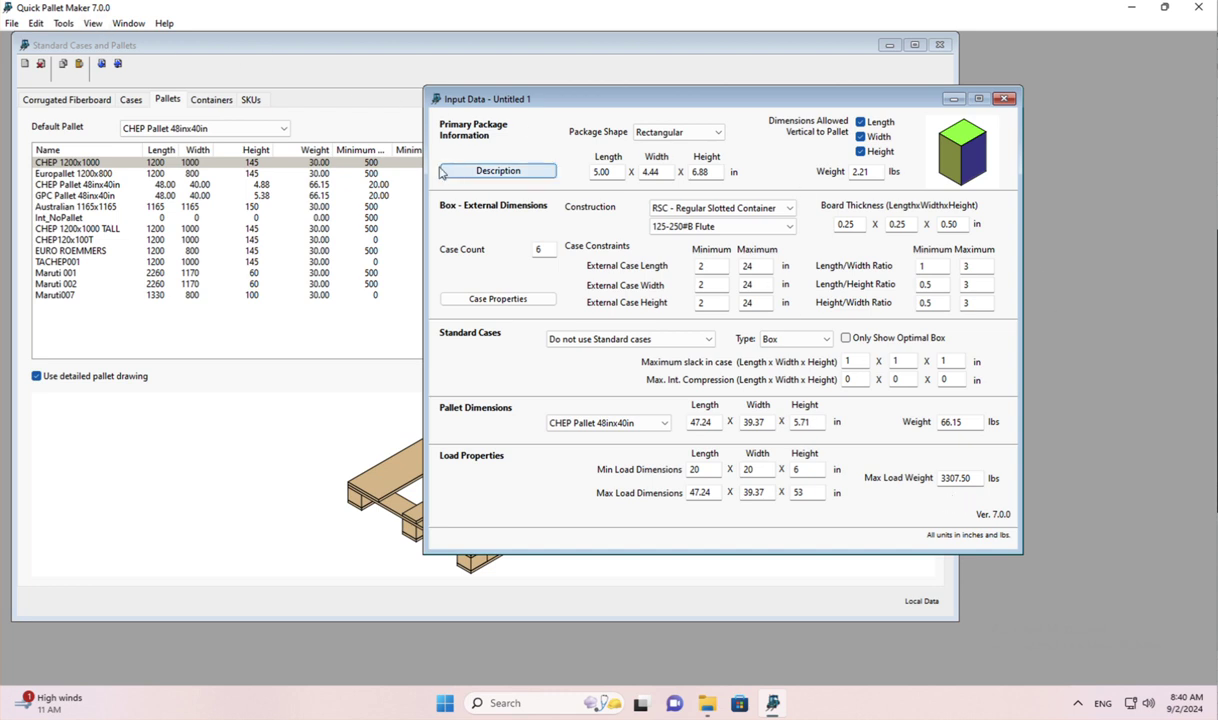
{"action": "left_click", "coordinate": [64, 25]}
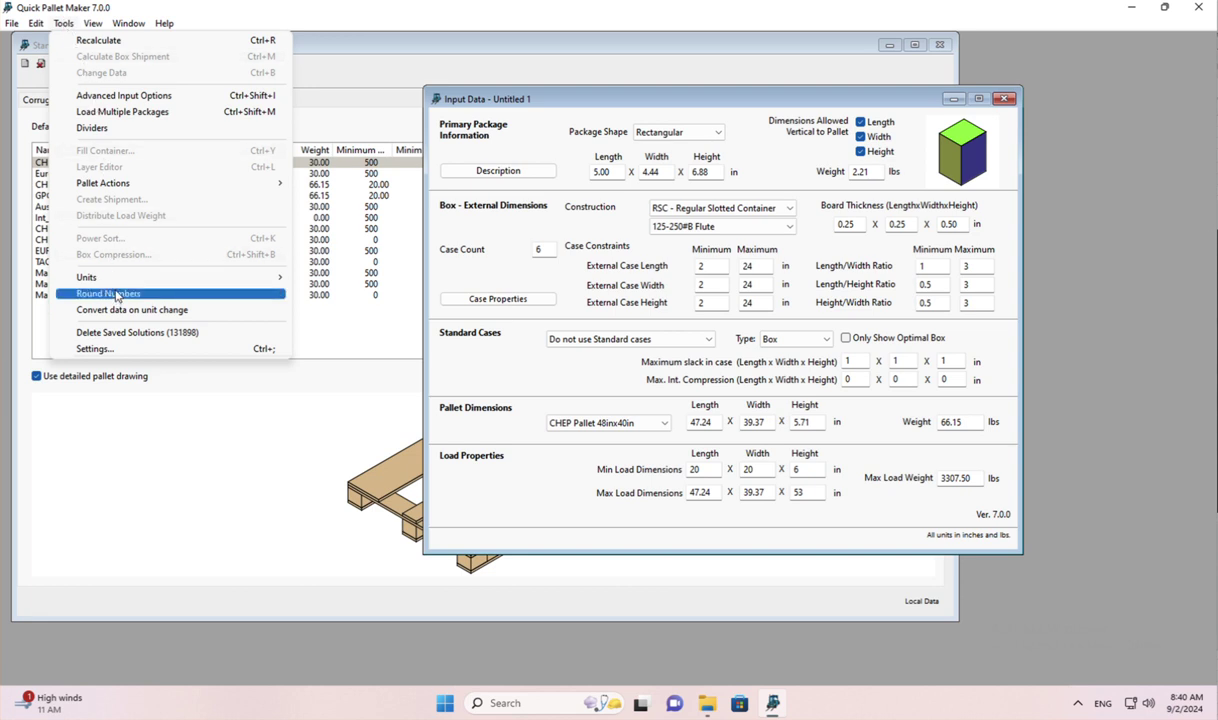
{"action": "mouse_move", "coordinate": [119, 283]}
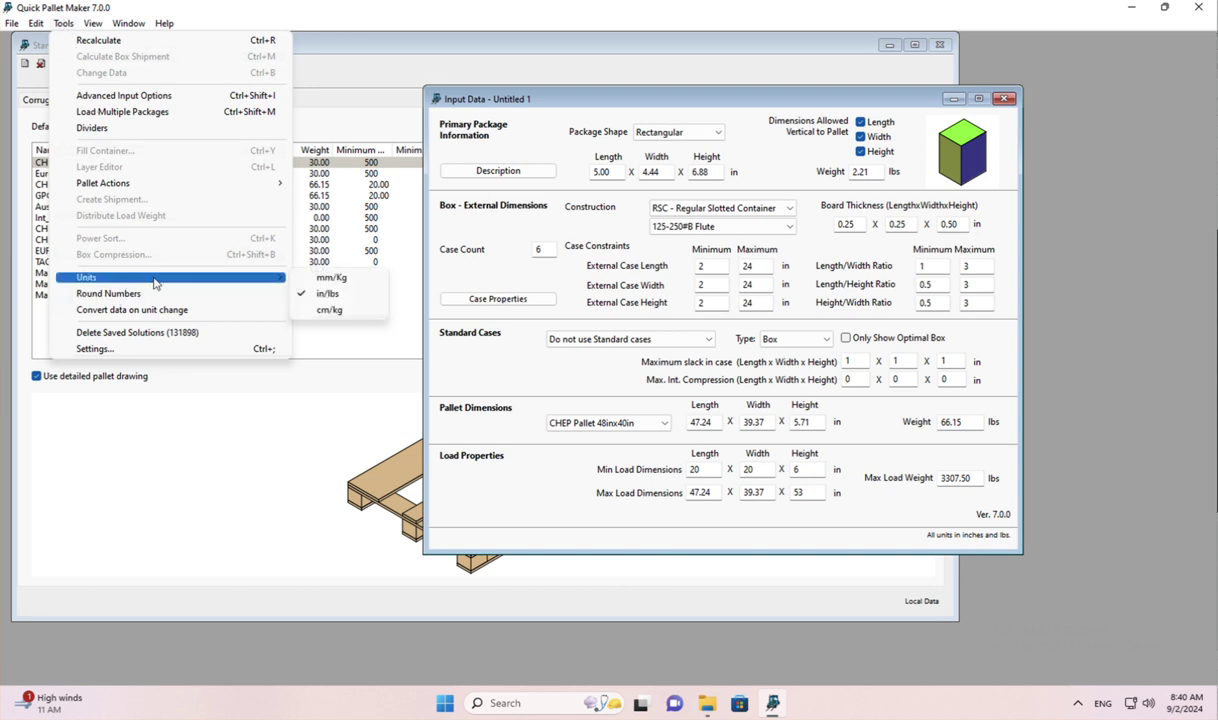
{"action": "left_click", "coordinate": [645, 93]}
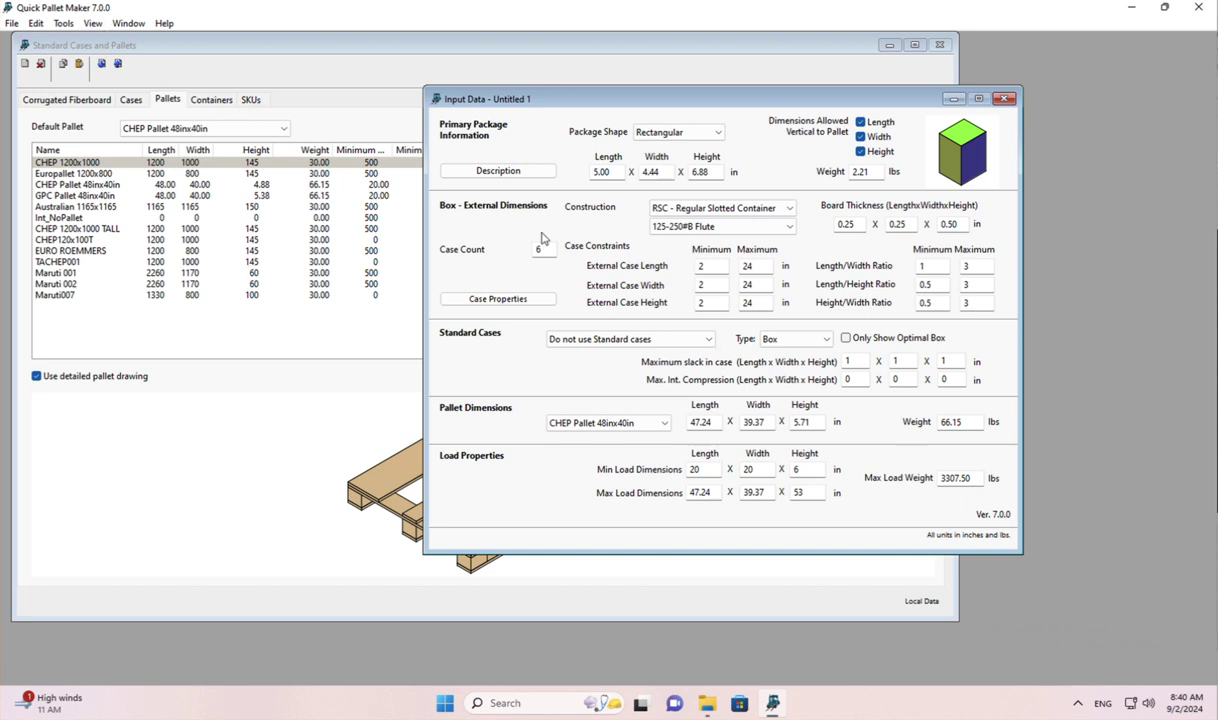
- Set the data sheet's pallet to GPC Pallet 48inx40in
{"action": "left_click", "coordinate": [646, 425]}
{"action": "left_click", "coordinate": [634, 462]}
{"action": "left_click", "coordinate": [640, 423]}
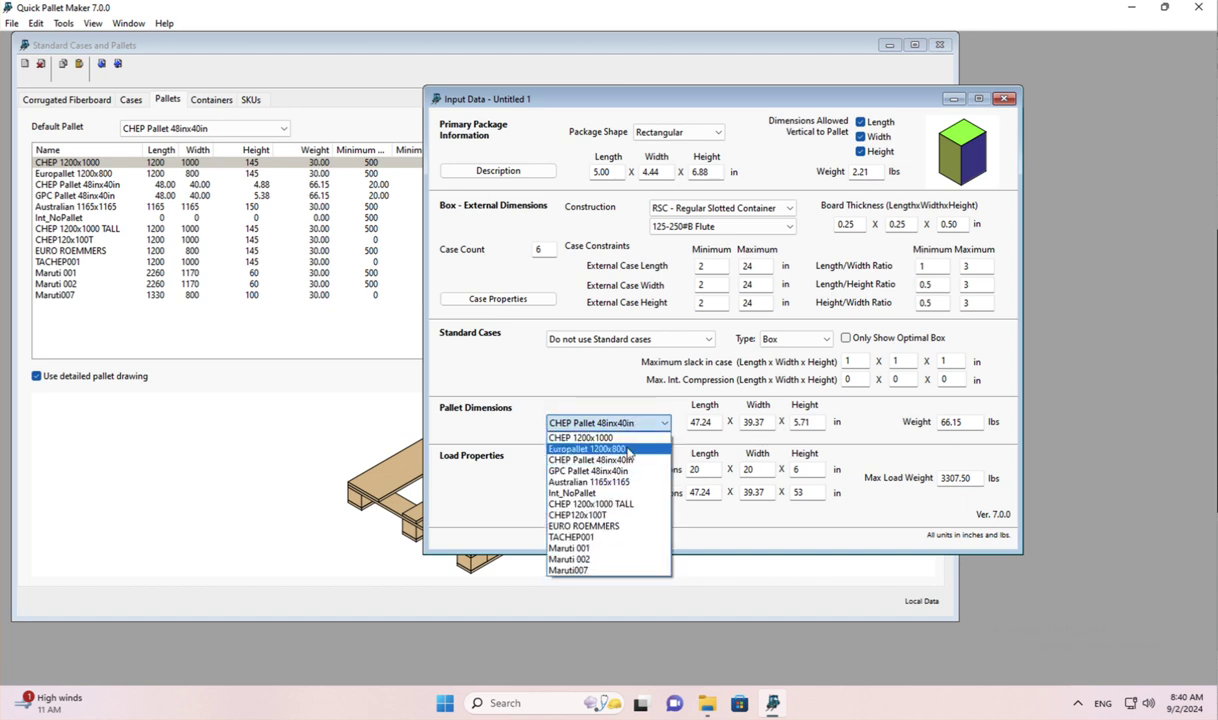
{"action": "left_click", "coordinate": [630, 471]}
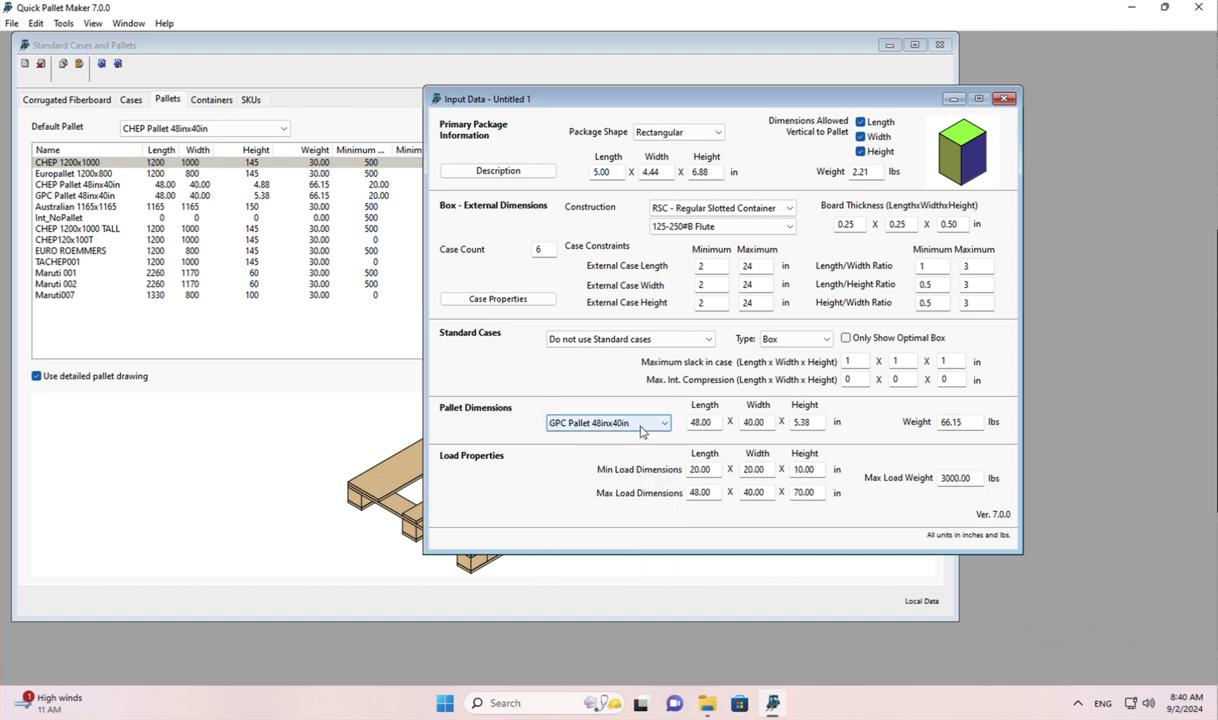
- Calculate the available case and pallet solutions and move the results window higher up
{"action": "left_click", "coordinate": [64, 23]}
{"action": "left_click", "coordinate": [92, 39]}
{"action": "left_click_drag", "start_coordinate": [713, 101], "coordinate": [722, 54]}
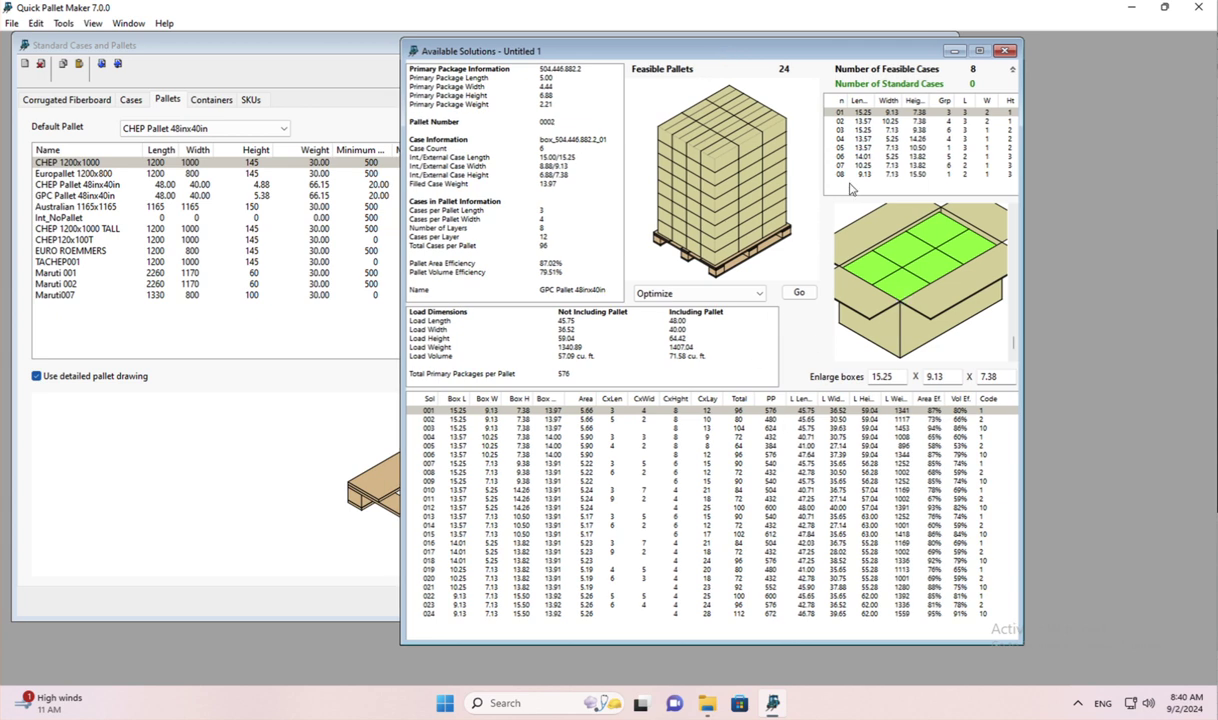
- Look through feasible cases 02 to 04 and display the contents of case 04 in its box drawing
{"action": "left_click", "coordinate": [907, 121]}
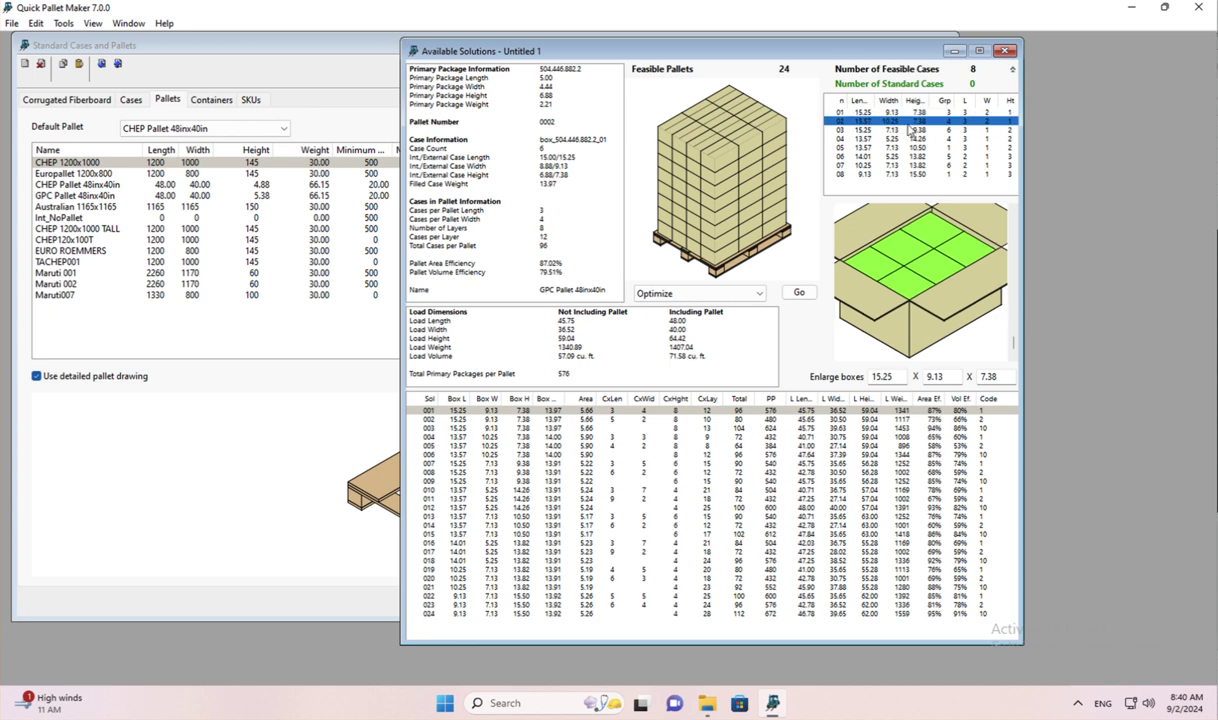
{"action": "left_click", "coordinate": [910, 130]}
{"action": "left_click", "coordinate": [863, 140]}
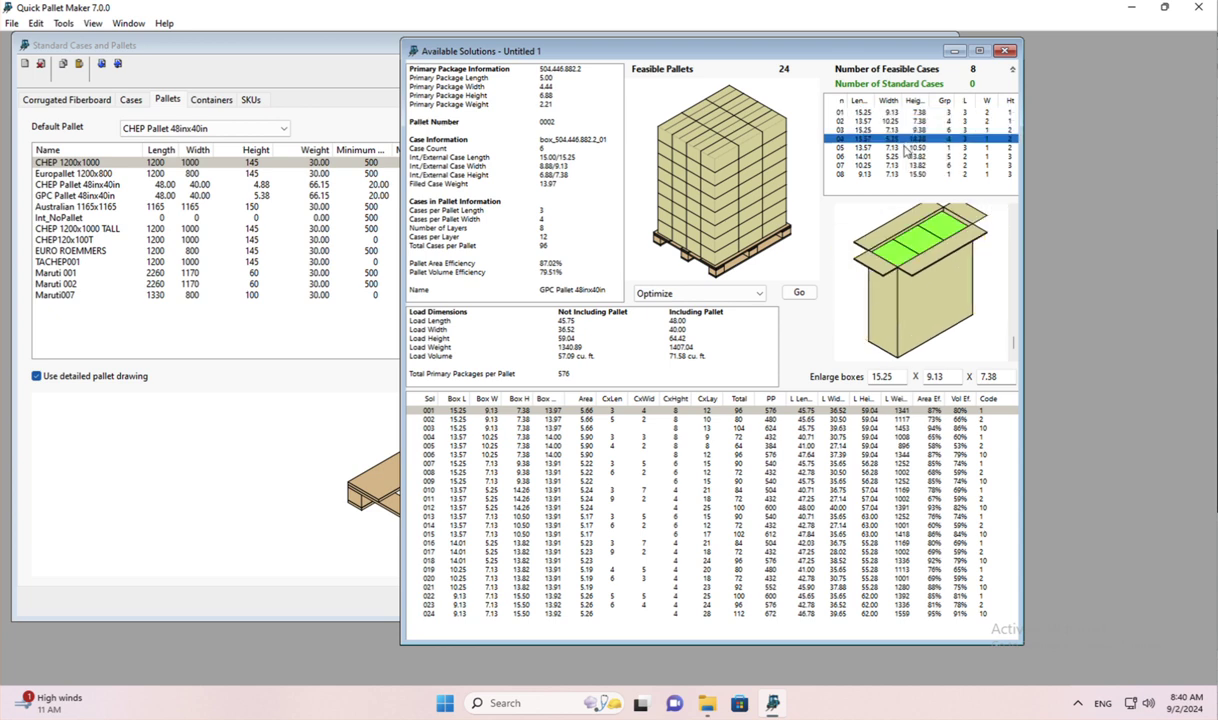
{"action": "right_click", "coordinate": [923, 287]}
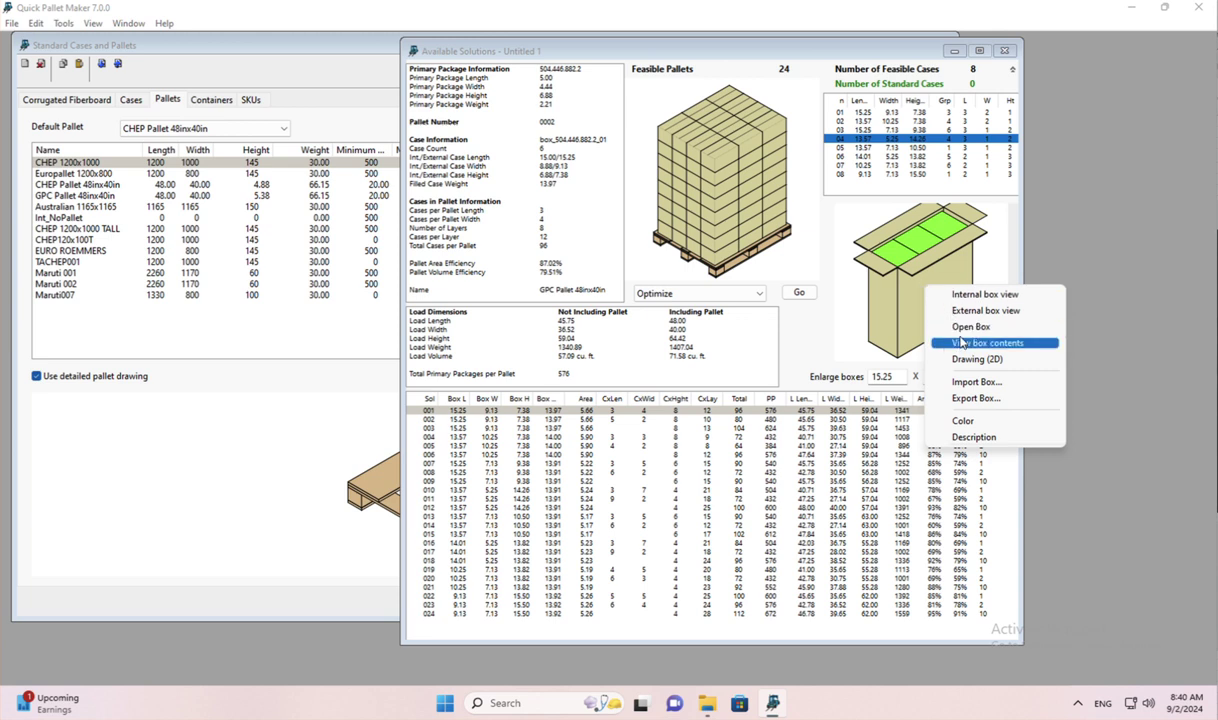
{"action": "left_click", "coordinate": [934, 343]}
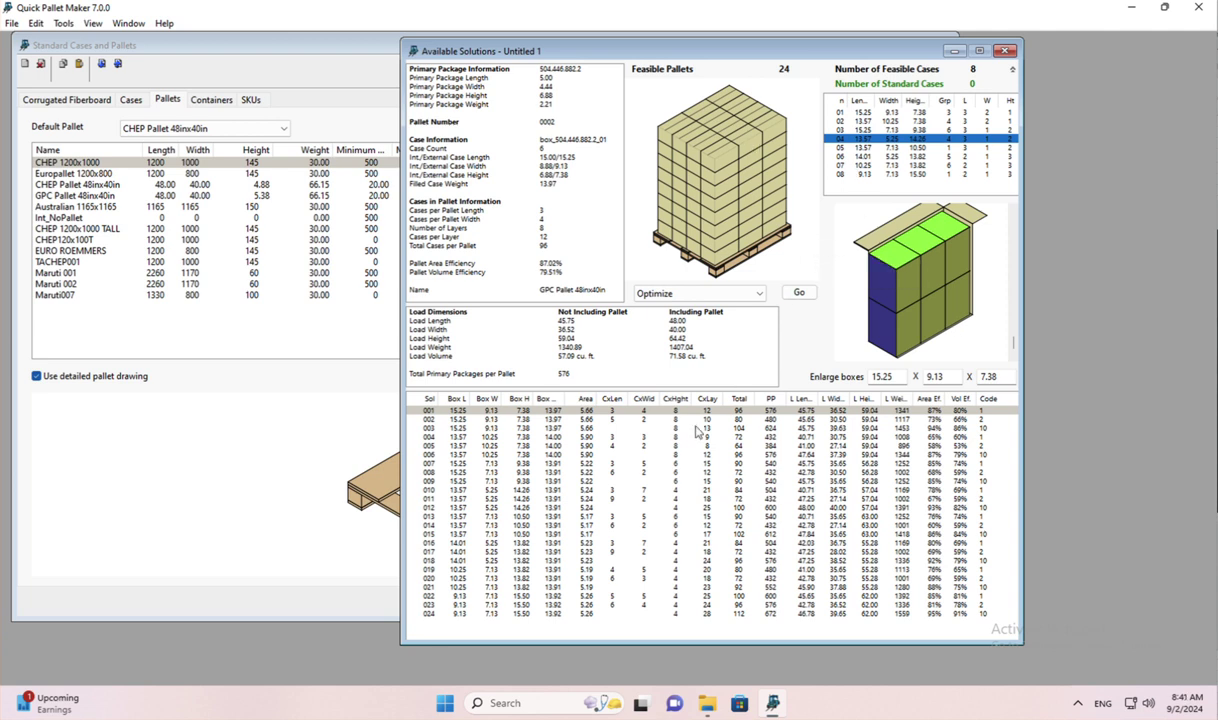
- Compare pallet solutions 001 and 003 in the results list
{"action": "left_click", "coordinate": [663, 410]}
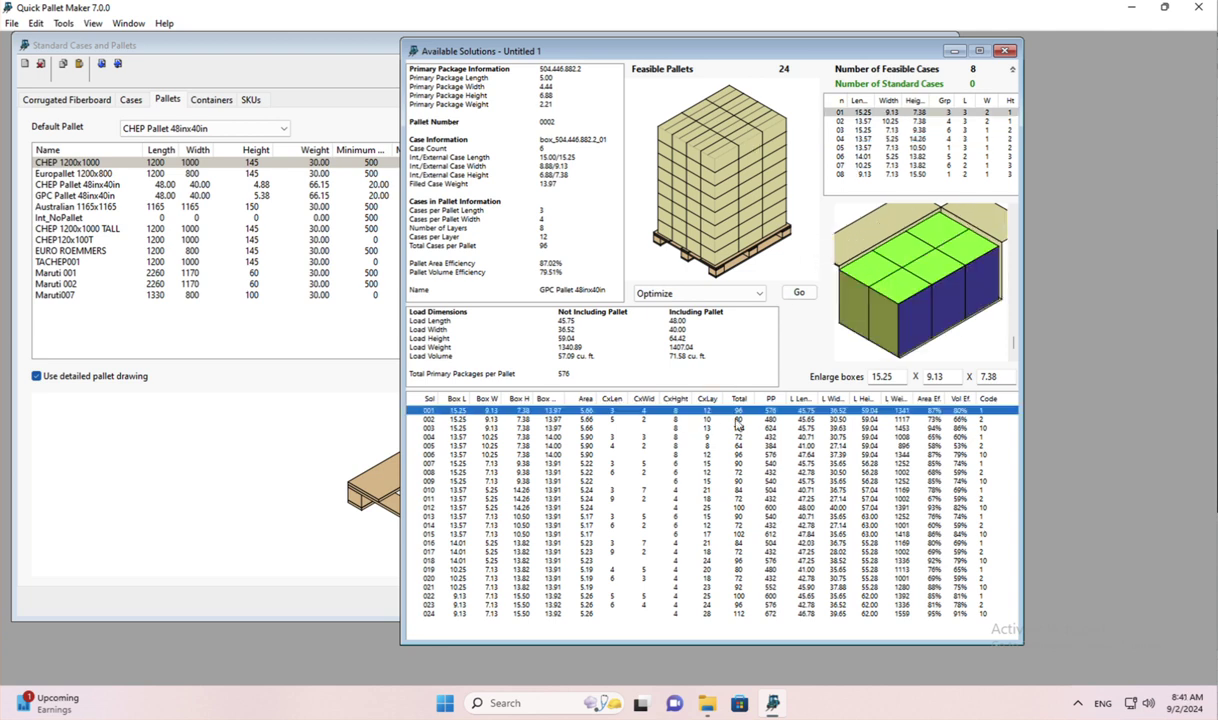
{"action": "left_click", "coordinate": [900, 428]}
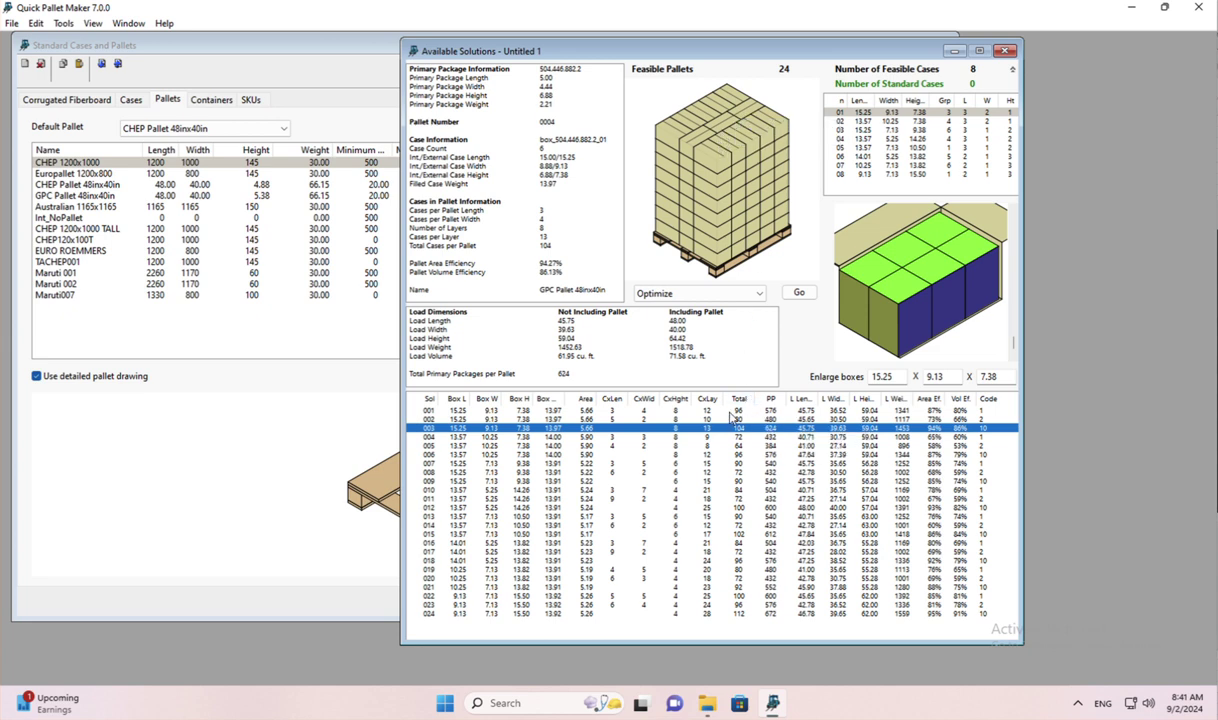
{"action": "left_click", "coordinate": [728, 411]}
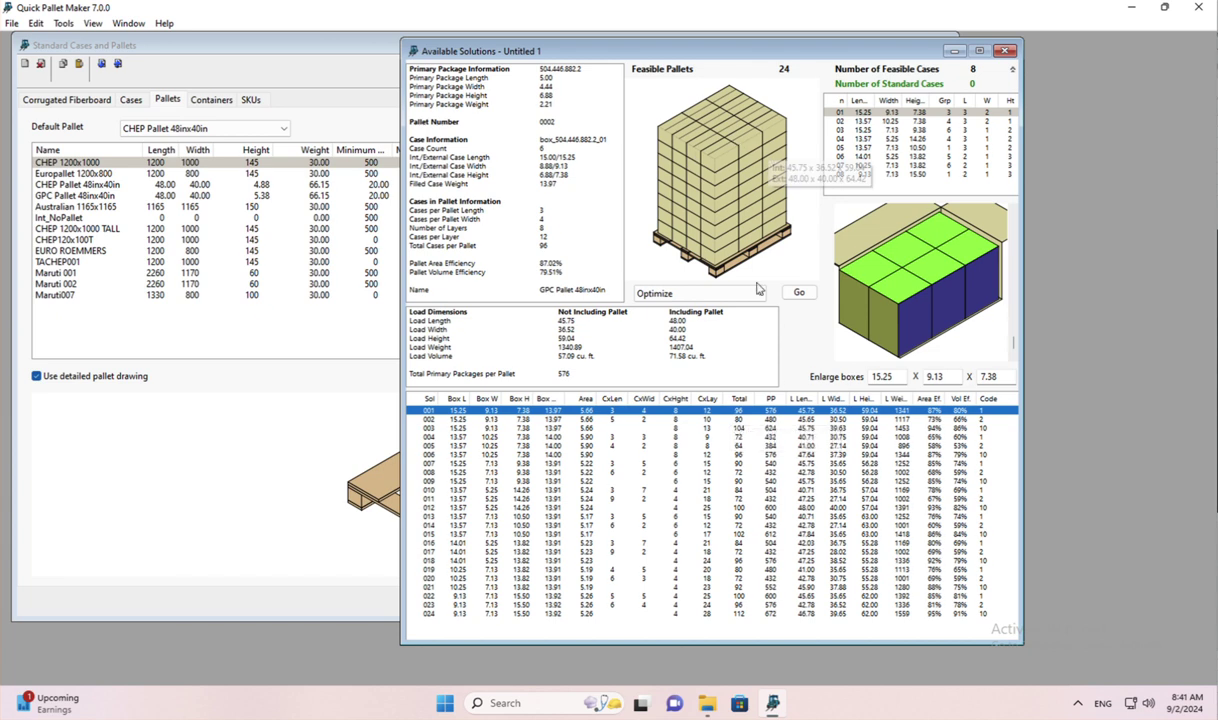
- Compare the layer patterns of solutions 002 and 003 in the pallet's top view, and return the drawing to 3D
{"action": "left_click", "coordinate": [745, 198]}
{"action": "left_click", "coordinate": [745, 198]}
{"action": "left_click", "coordinate": [725, 420]}
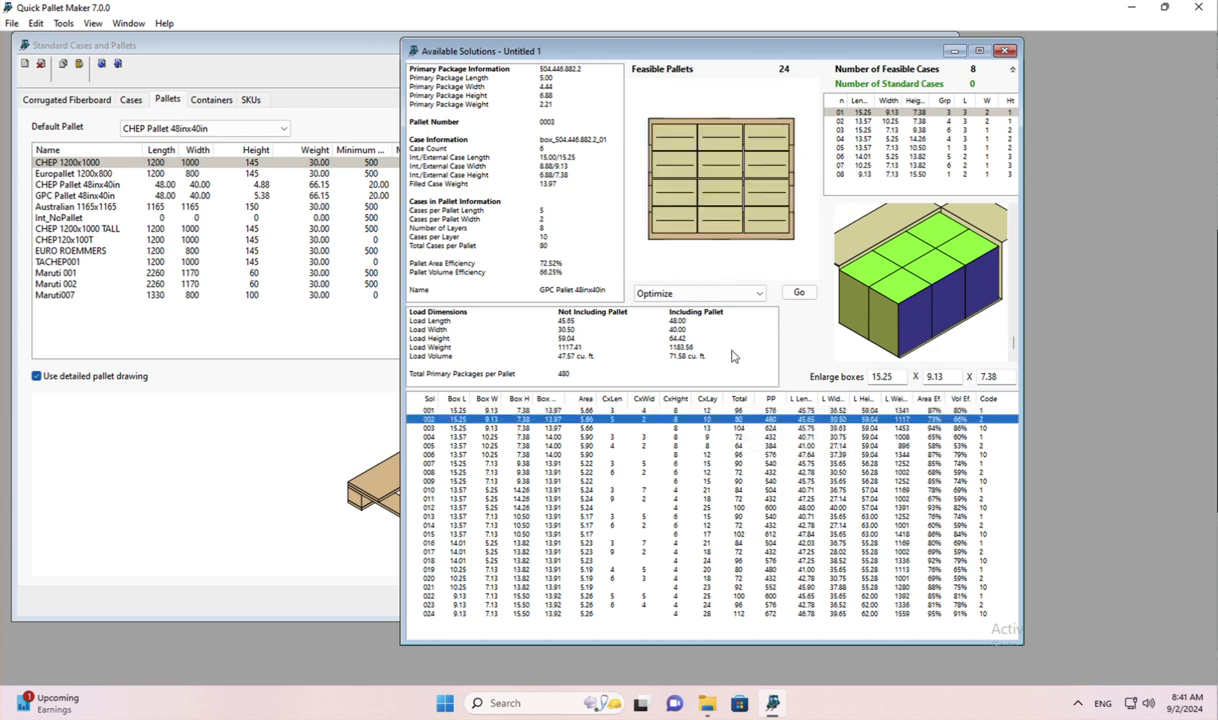
{"action": "left_click", "coordinate": [745, 428]}
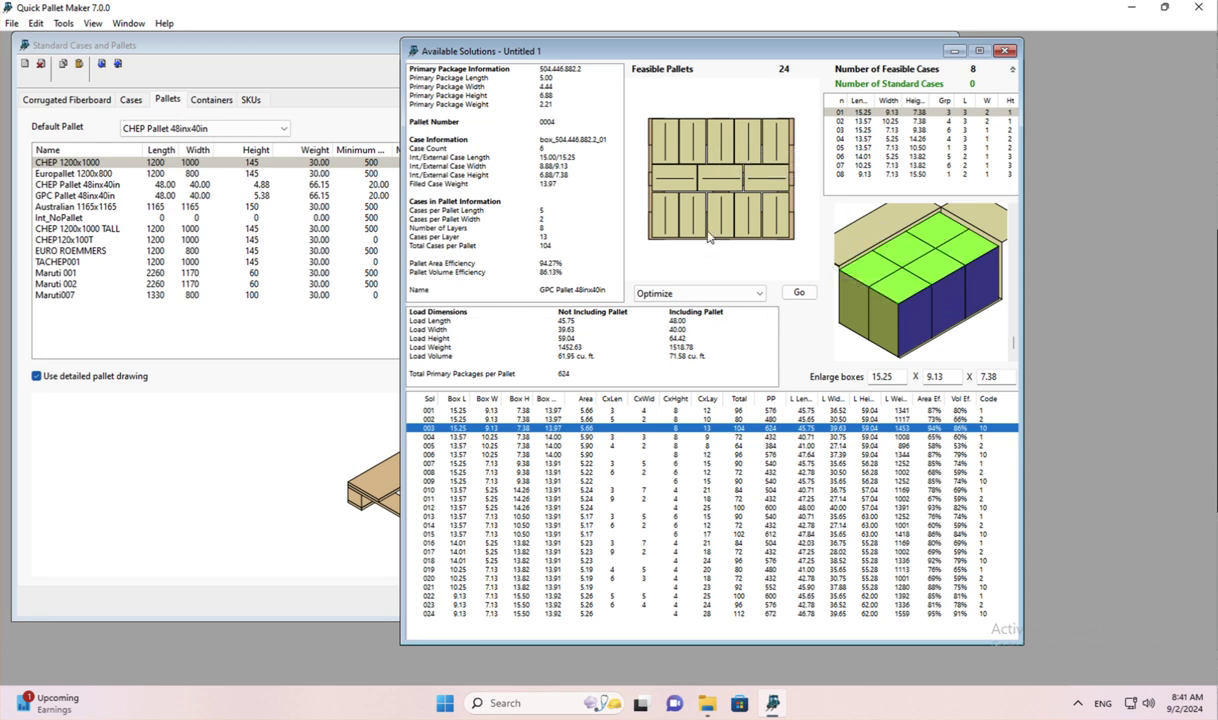
{"action": "left_click", "coordinate": [690, 168]}
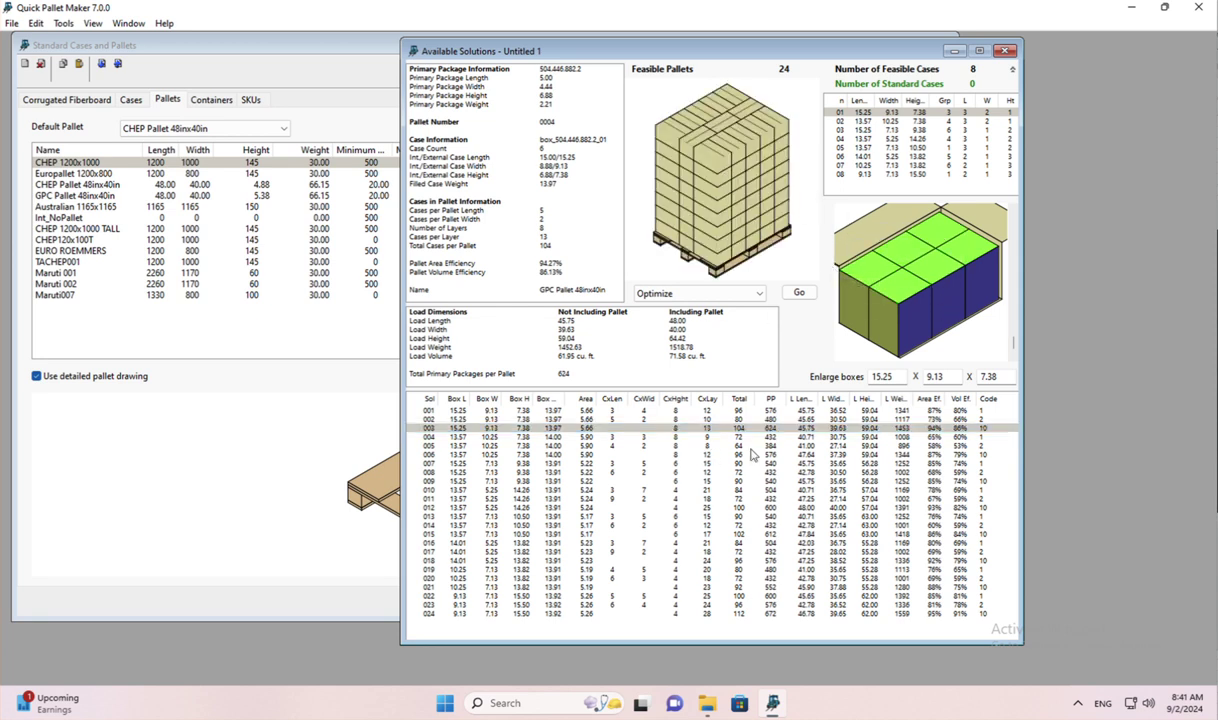
- Select pallet solution 003 and open its detailed report
{"action": "left_click", "coordinate": [711, 427]}
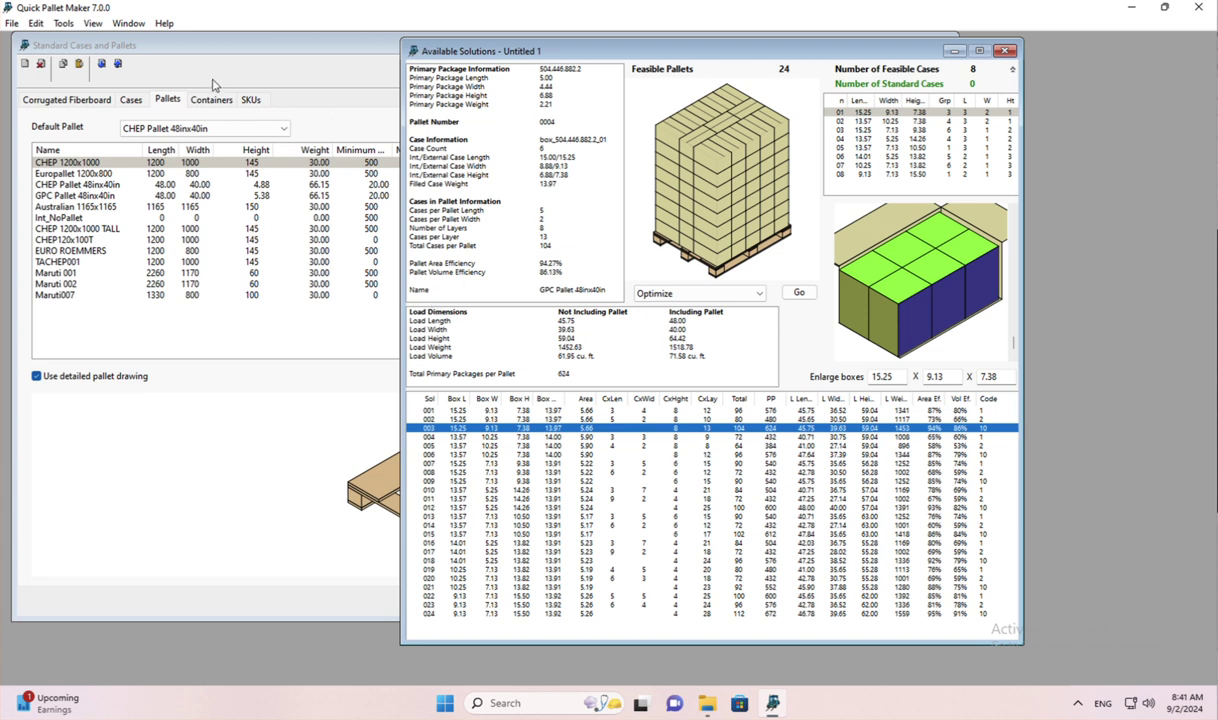
{"action": "left_click", "coordinate": [129, 24]}
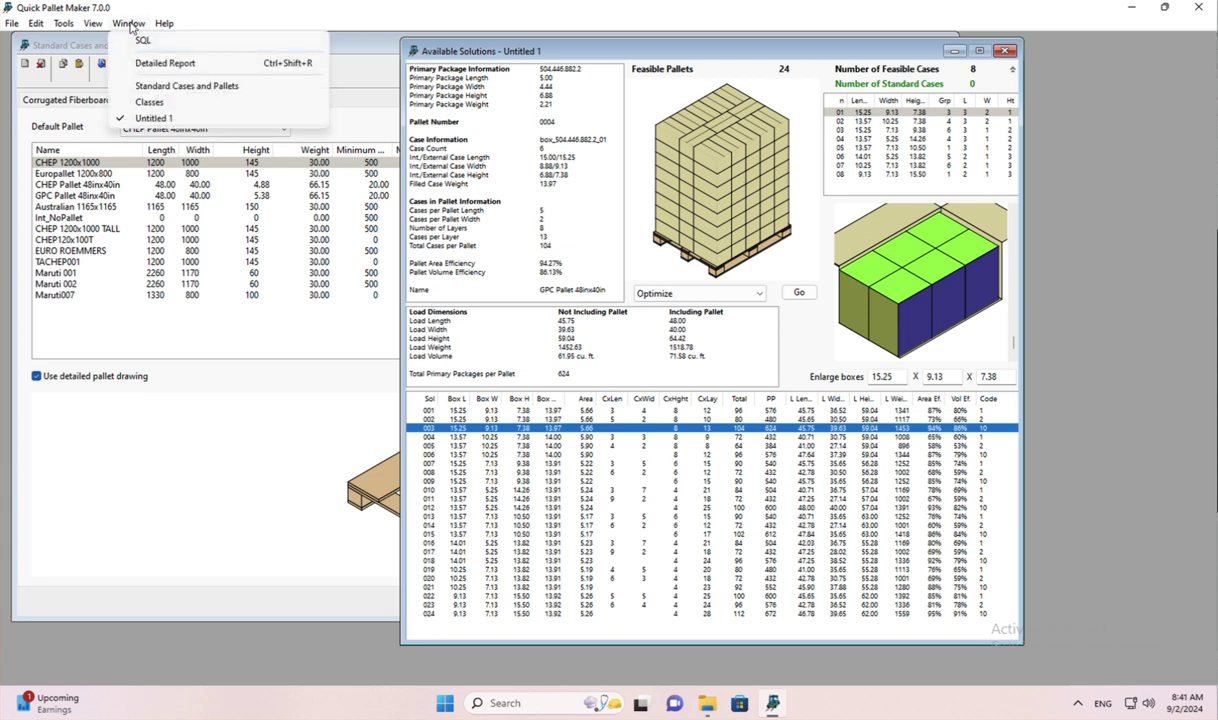
{"action": "left_click", "coordinate": [170, 63]}
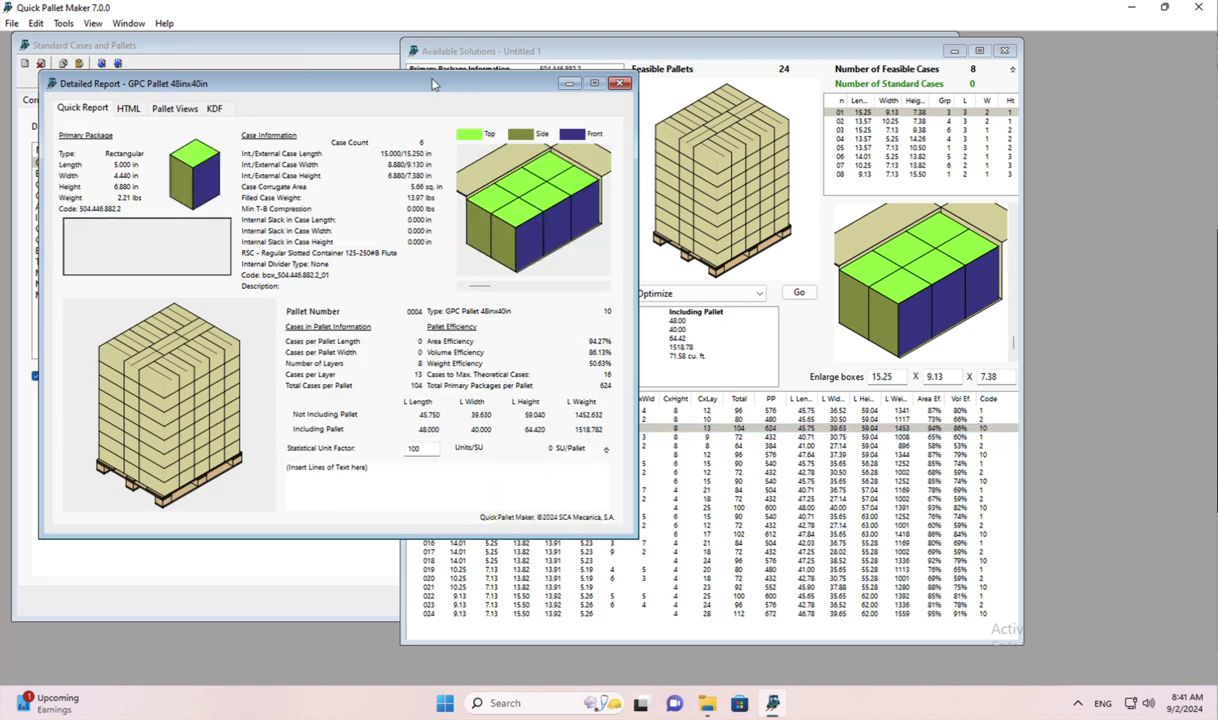
- Examine the report's summary, its pallet views and the KDF drawing of the case blank
{"action": "left_click_drag", "start_coordinate": [409, 74], "coordinate": [445, 79]}
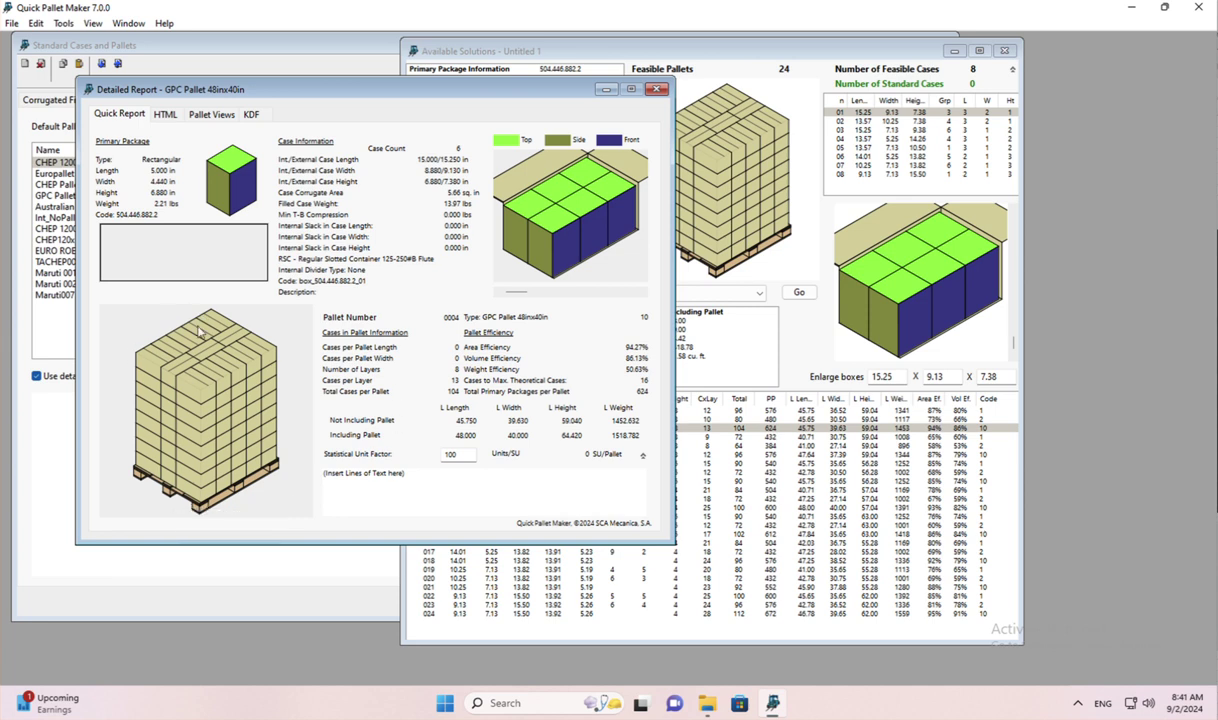
{"action": "left_click", "coordinate": [213, 115]}
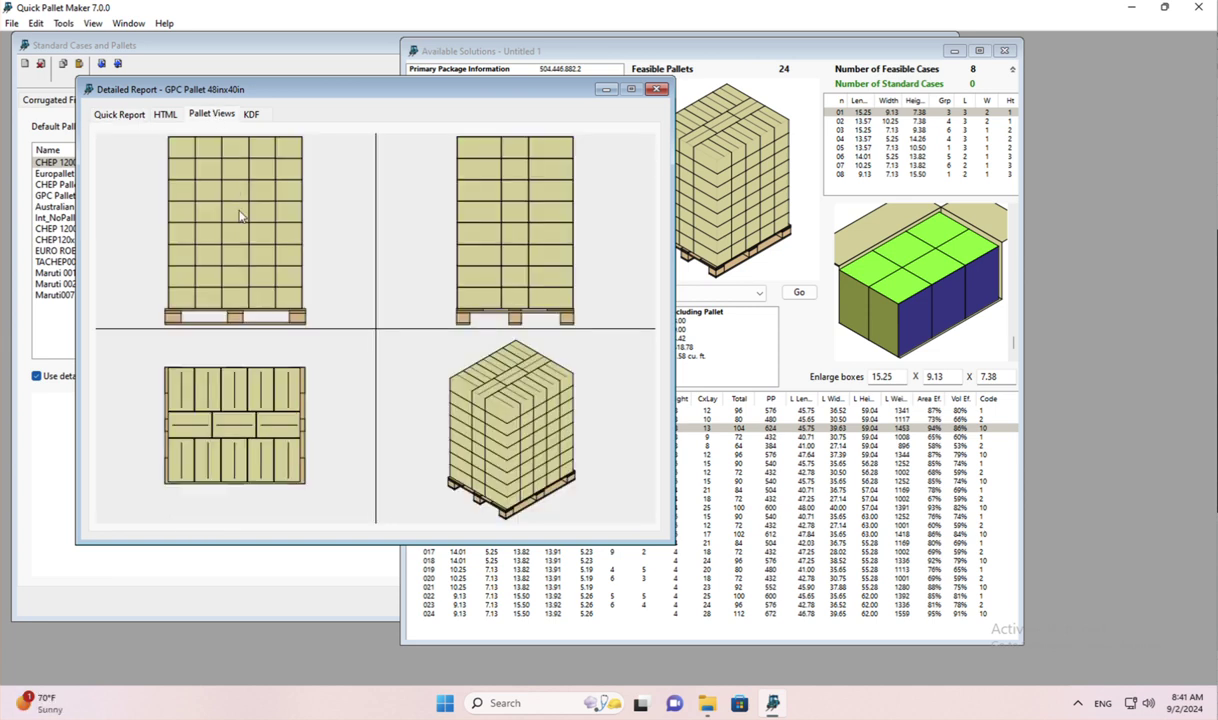
{"action": "left_click", "coordinate": [258, 116]}
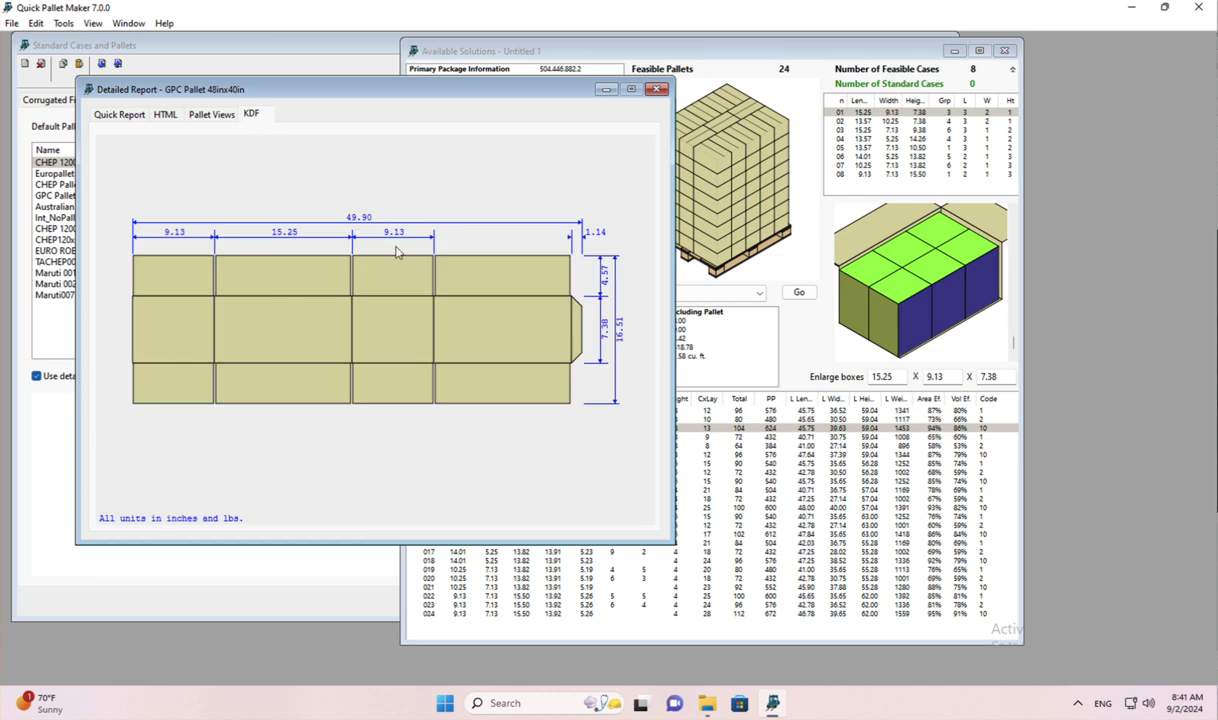